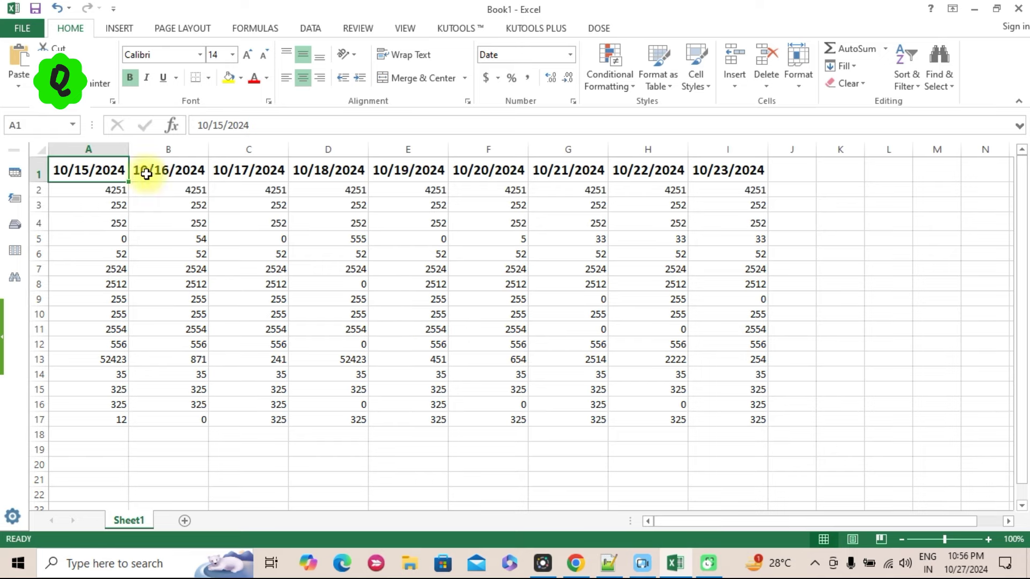
Step: Look over the date headers, then open the empty code module for Sheet1
left_click_drag(108, 173, 747, 168)
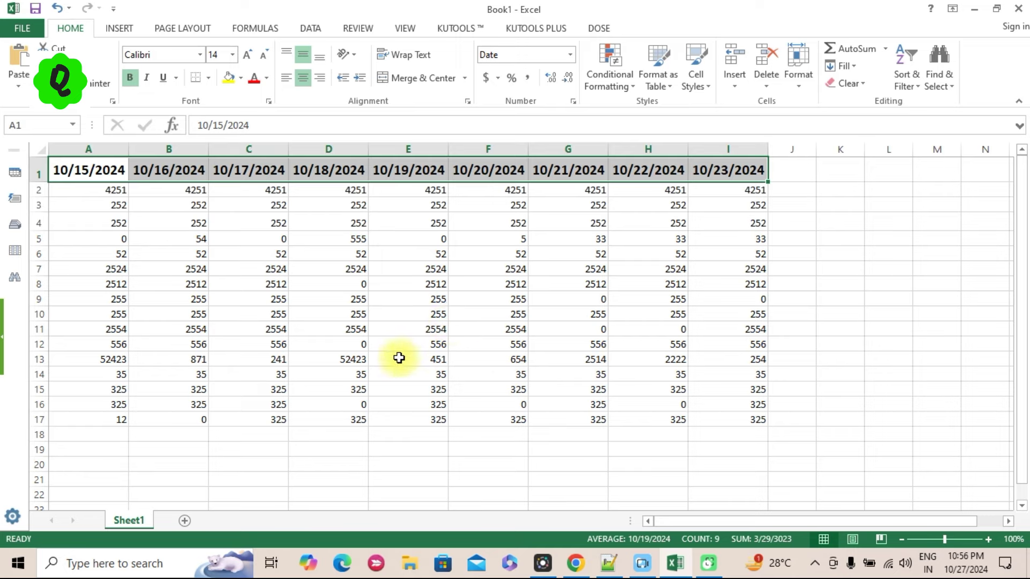
left_click(325, 312)
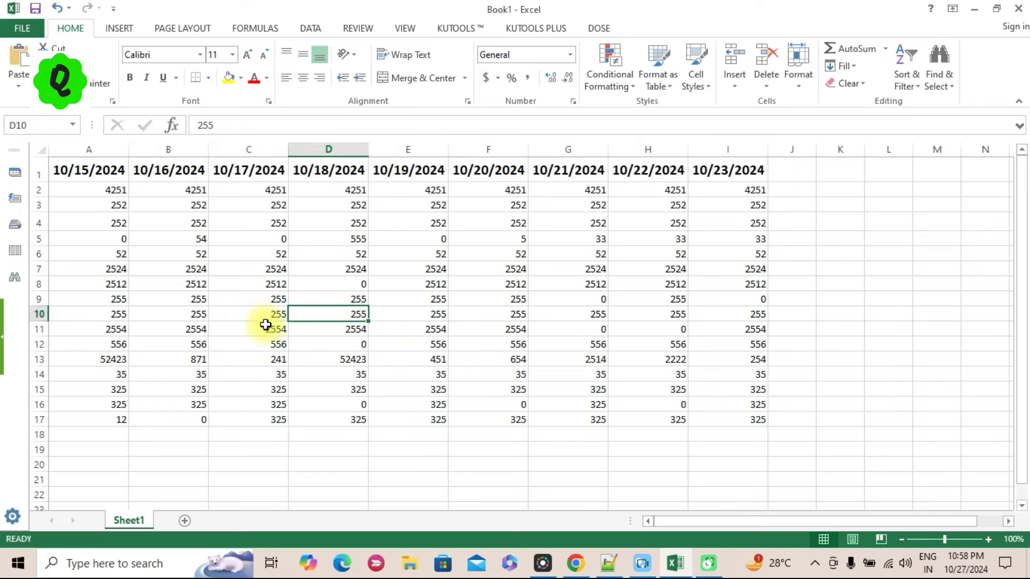
right_click(124, 526)
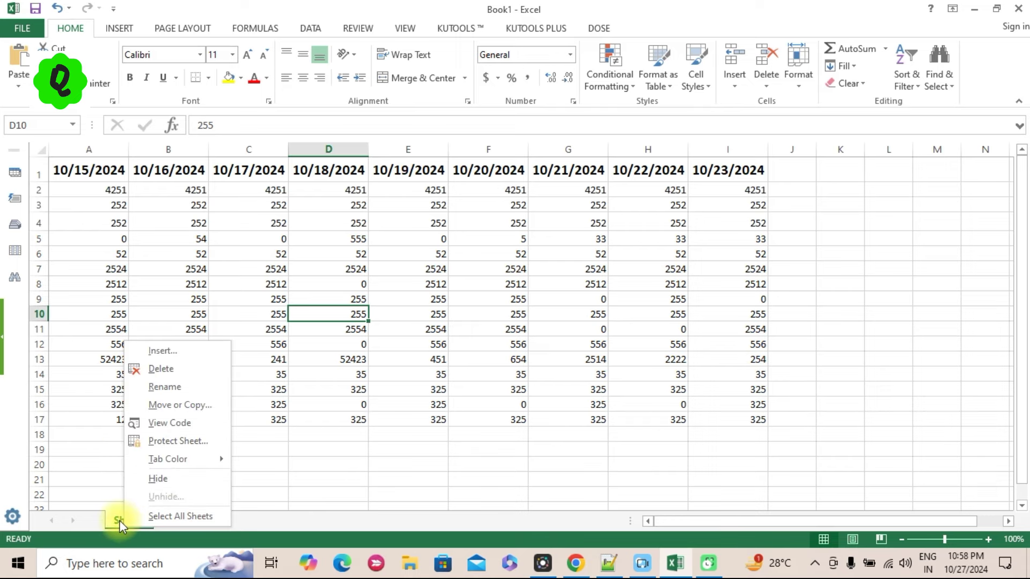
left_click(170, 424)
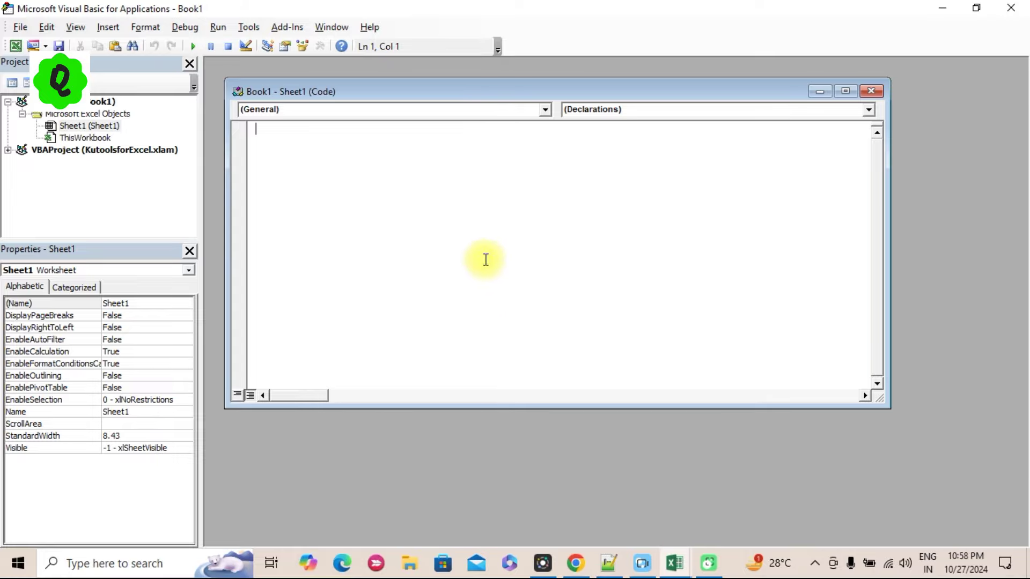
Step: Paste the Worksheet_Change macro into Sheet1's module and highlight its K4 address check
type("Private Sub Worksheet_Change(ByVal Target As Range) 'Updateby Quizziin     Dim xCell As Range     If Target.Address <> Range(\"K4\").Address Then Exit Sub     Application.ScreenUpdating = False     For Each xCell In Range(\"A1:I1\")         xCell.EntireColumn.Hidden = (xCell.Value < Target.Value)     Next     Application.ScreenUpdating = True End Sub")
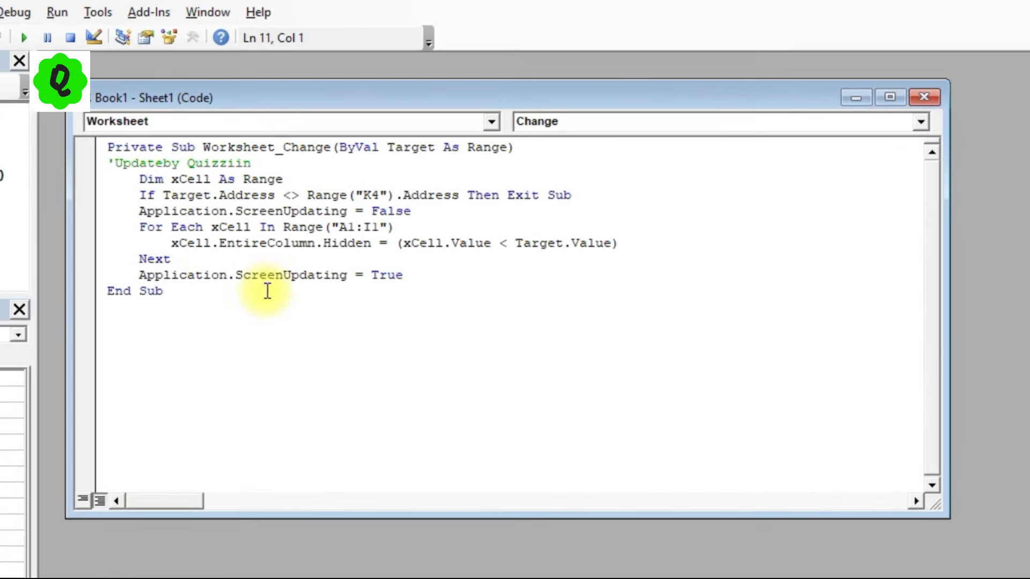
mouse_move(234, 310)
left_mouse_down()
mouse_move(103, 198)
mouse_move(107, 147)
left_mouse_up()
left_click(242, 287)
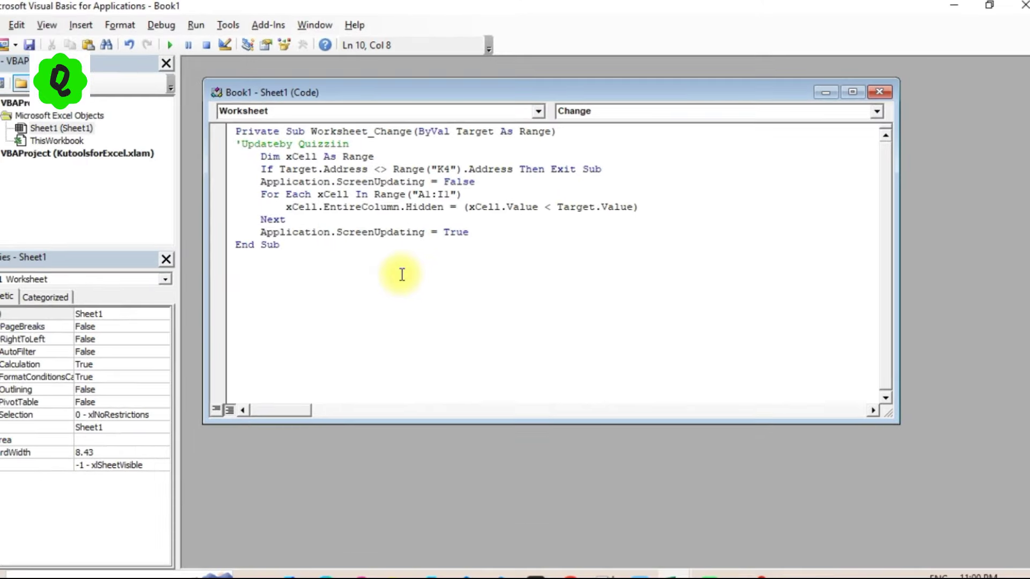
left_click_drag(280, 165, 613, 170)
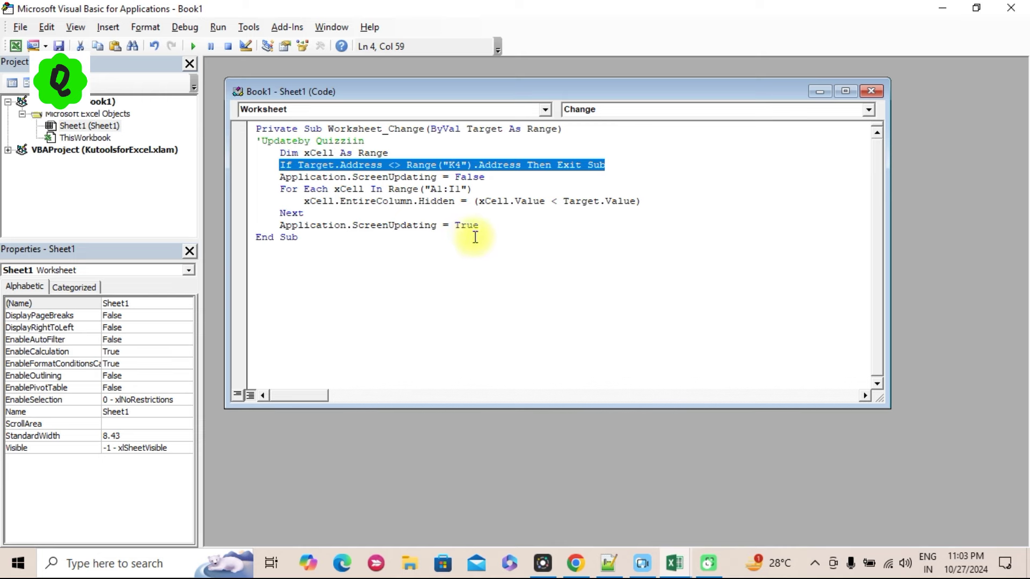
left_click_drag(279, 165, 617, 167)
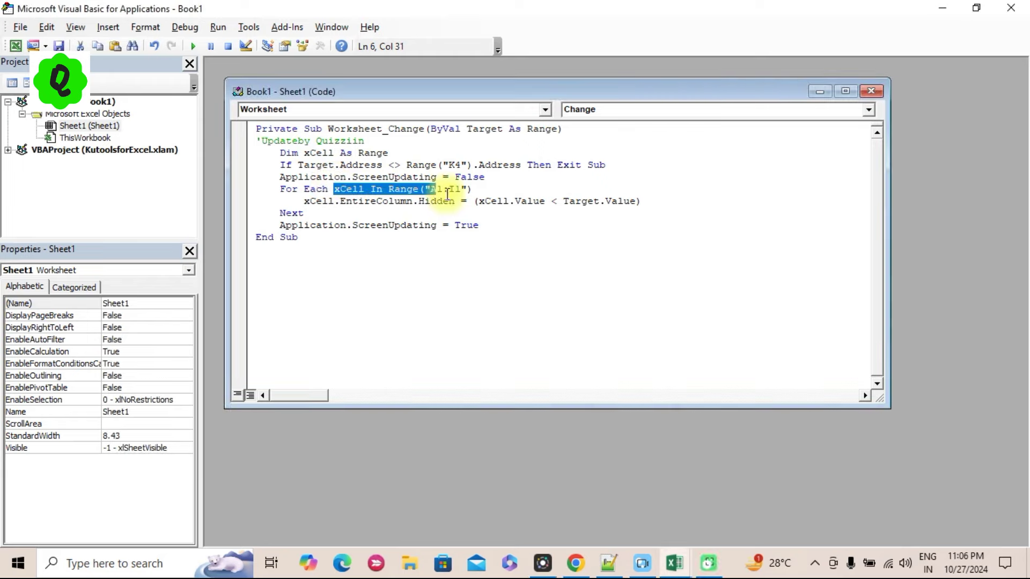
Step: Highlight the A1:I1 loop and the Hidden line to explain them, then return to the worksheet
left_click_drag(336, 190, 471, 189)
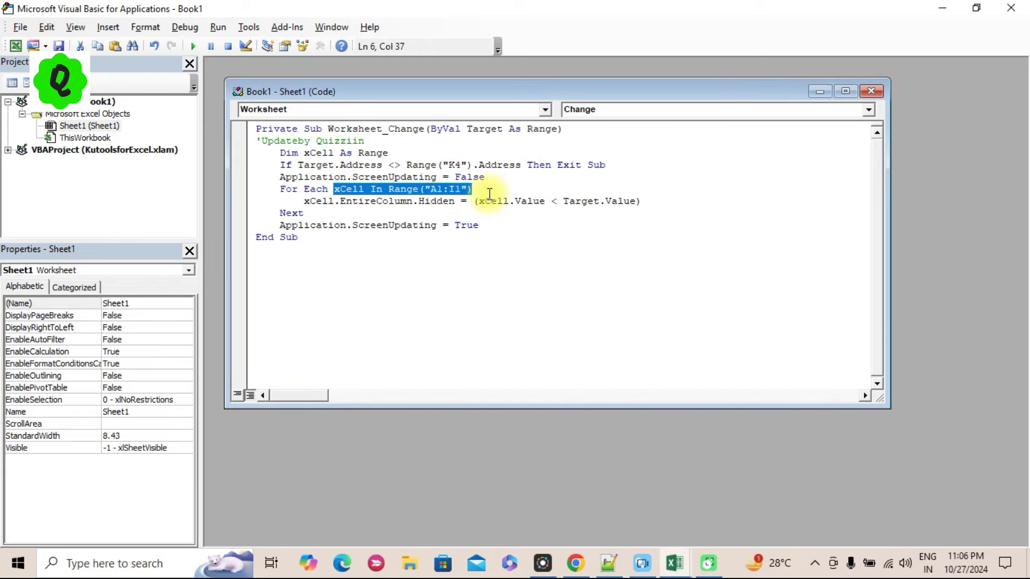
left_click(433, 203)
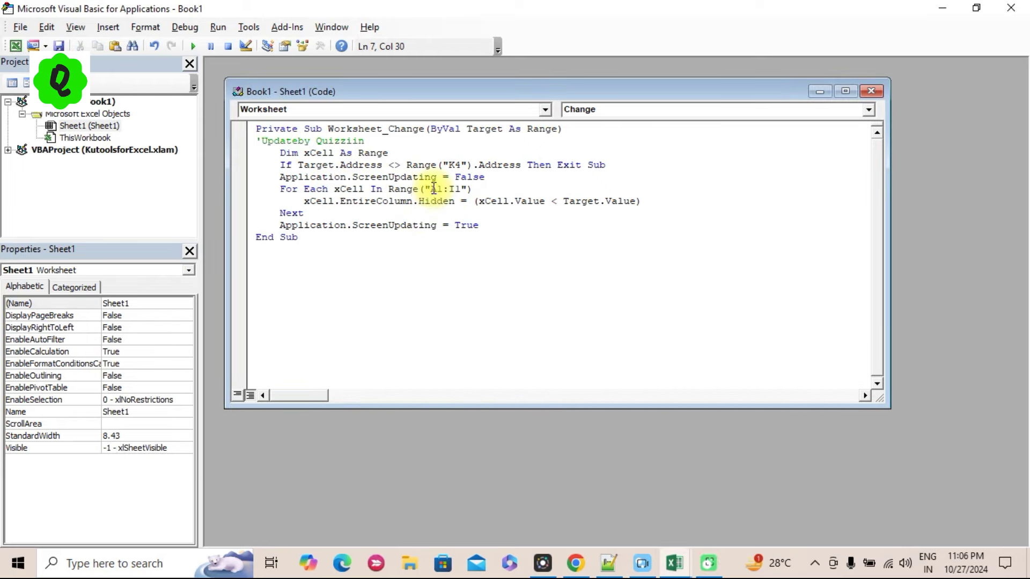
left_click_drag(430, 189, 460, 190)
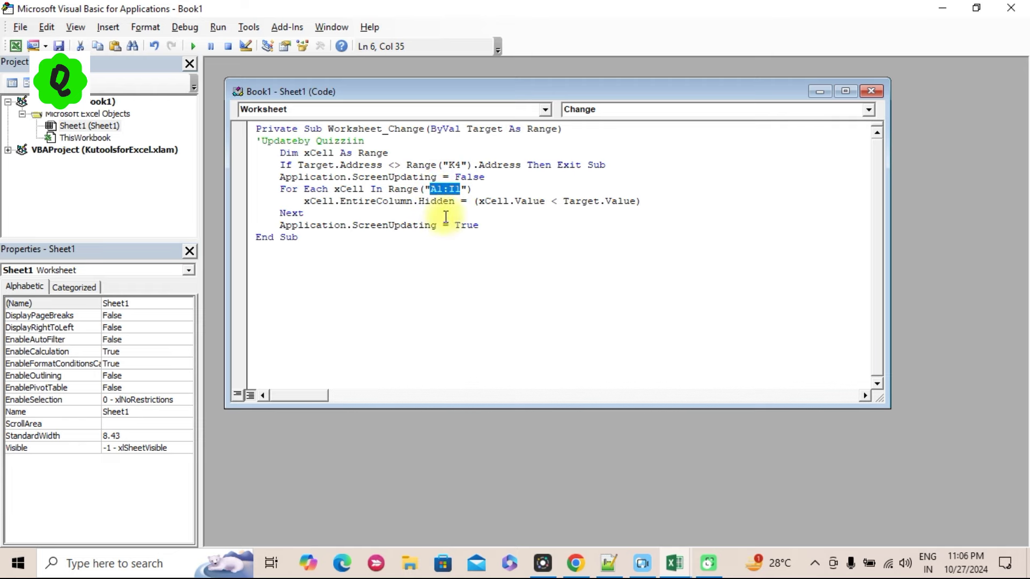
mouse_move(304, 201)
left_mouse_down()
mouse_move(650, 201)
mouse_move(304, 201)
left_mouse_up()
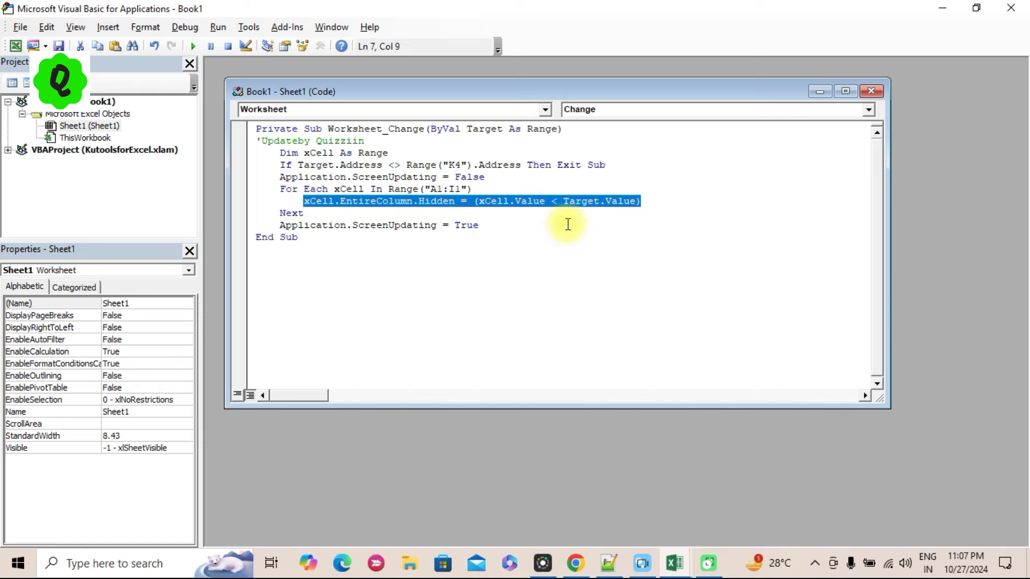
left_click(312, 236)
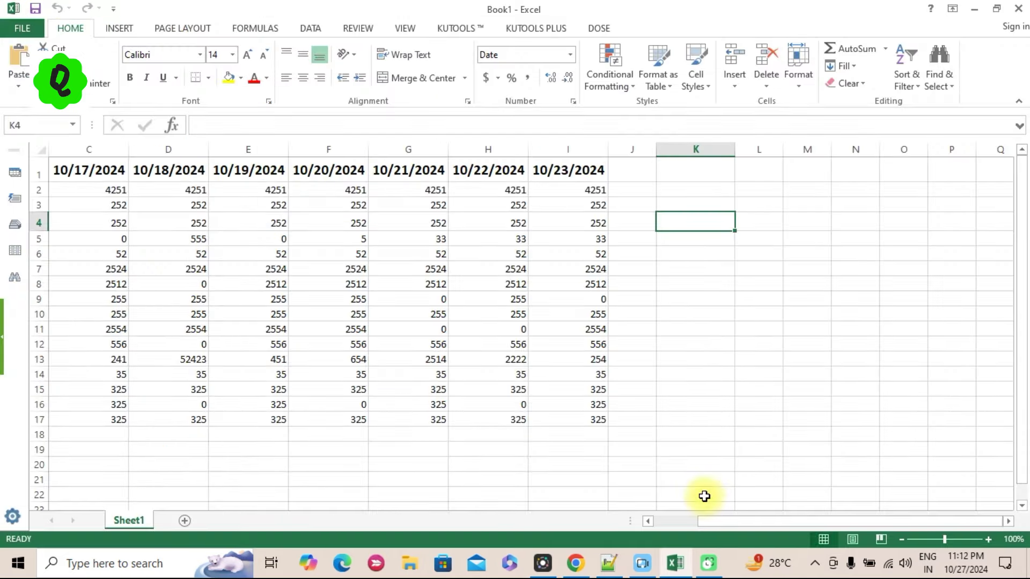
Step: Review the date headers in A1:I1 on the worksheet
left_click_drag(718, 519, 676, 520)
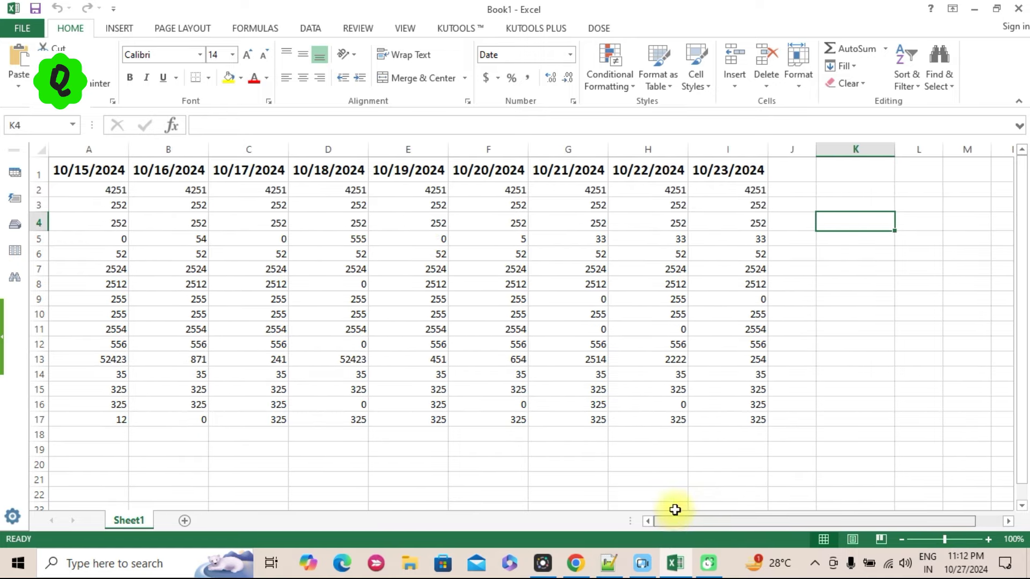
left_click(84, 170)
left_click_drag(130, 170, 727, 169)
left_click(808, 360)
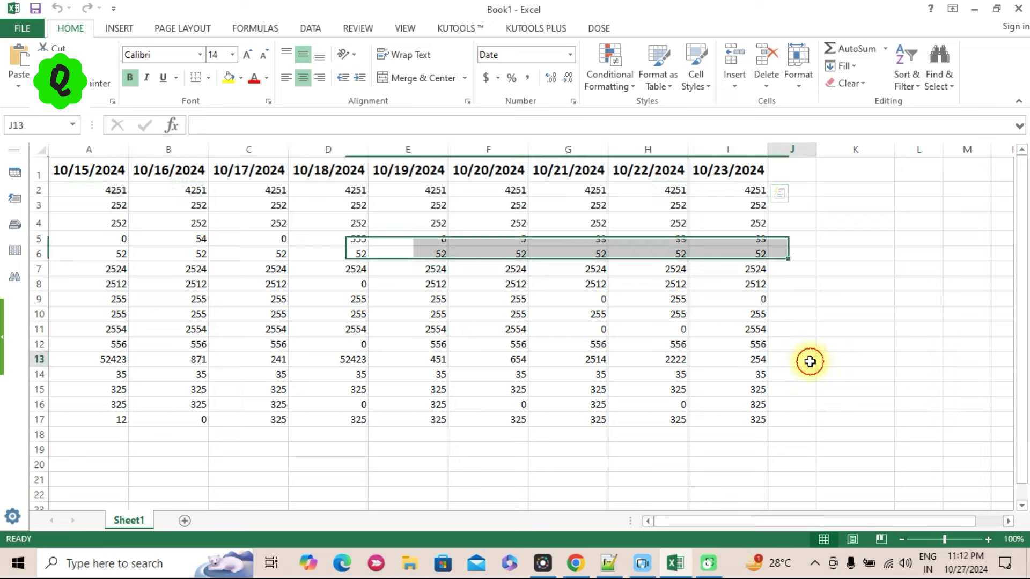
Step: Enter 10/18/2024 in K4 and confirm the 10/15–10/17 columns are hidden
left_click(864, 228)
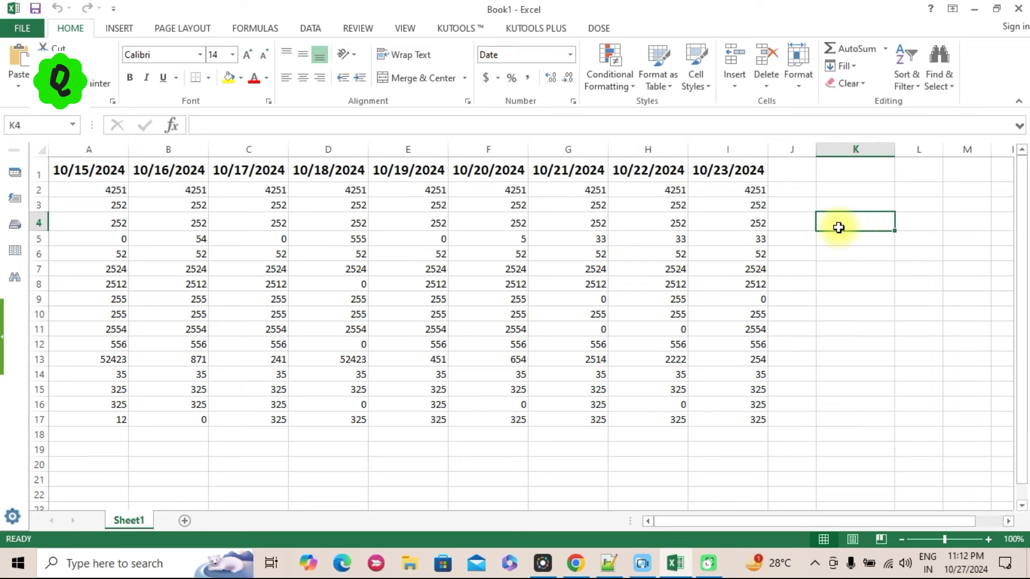
type("10")
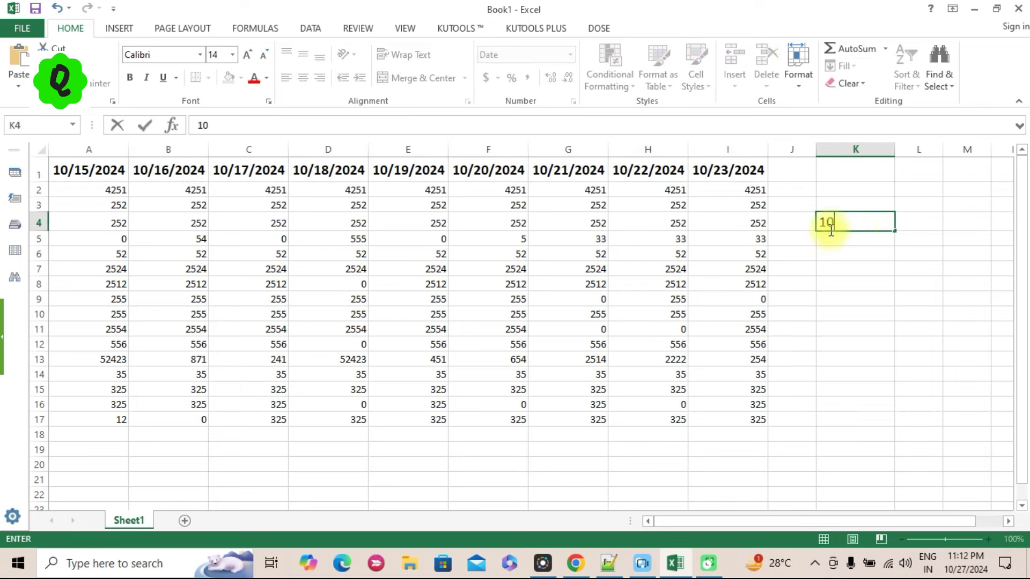
type("/18/2024")
key("Return")
scroll(826, 231, "right", 3)
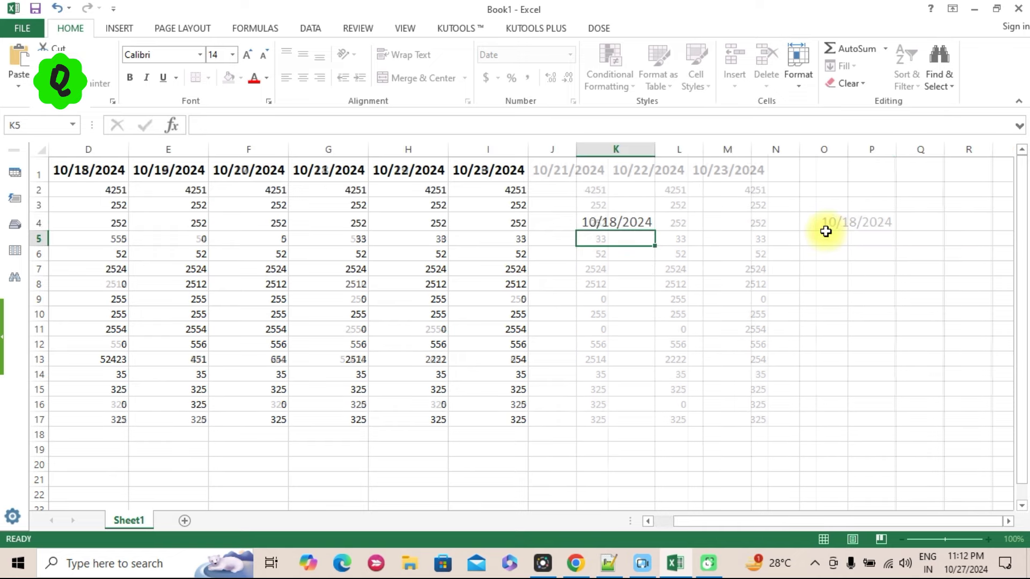
left_click(701, 521)
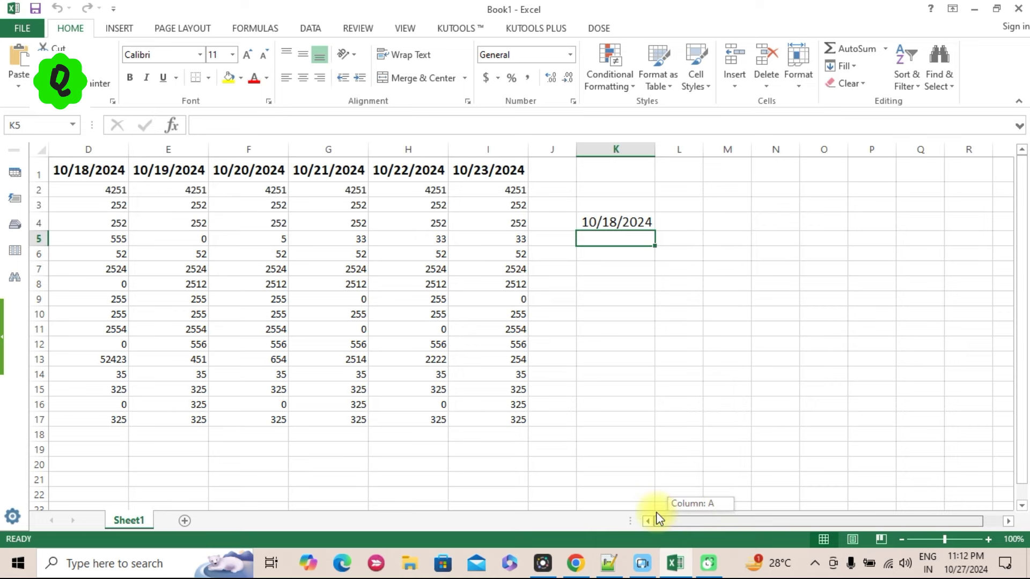
left_click_drag(656, 519, 544, 247)
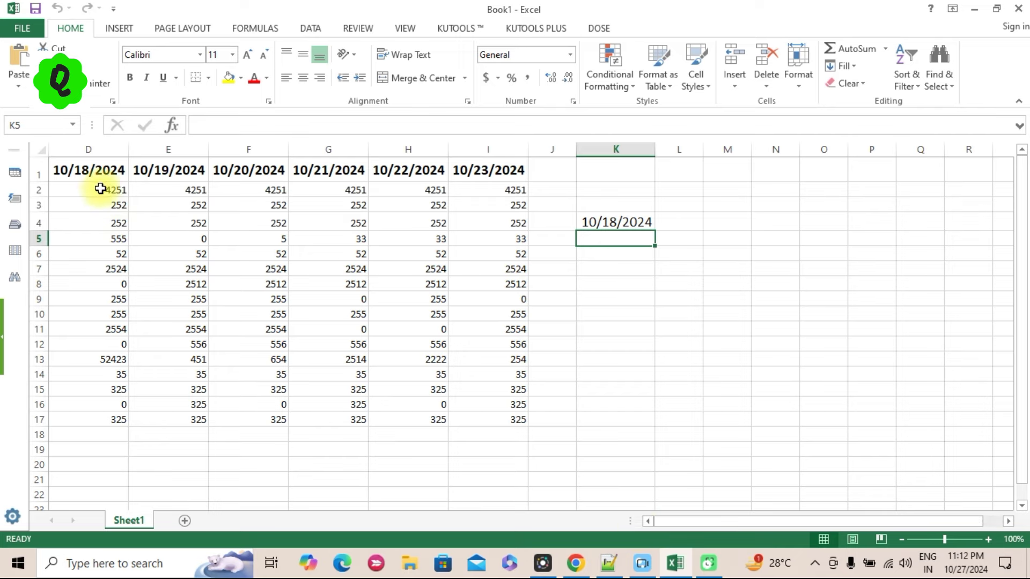
left_click_drag(88, 169, 387, 175)
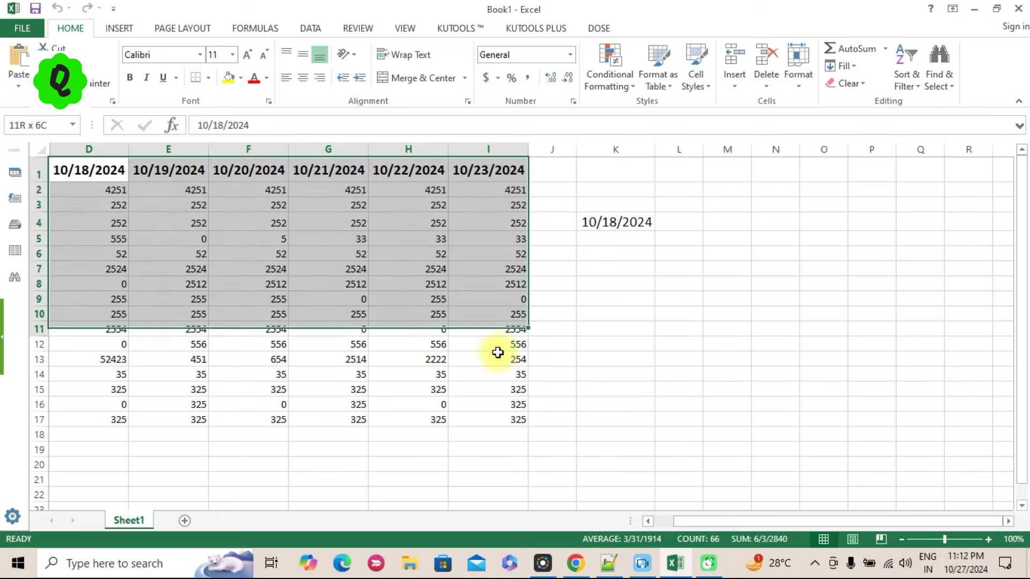
left_click_drag(386, 174, 503, 420)
Step: Change the K4 cutoff to 10/16/2024 and check the remaining visible date columns
left_click(603, 224)
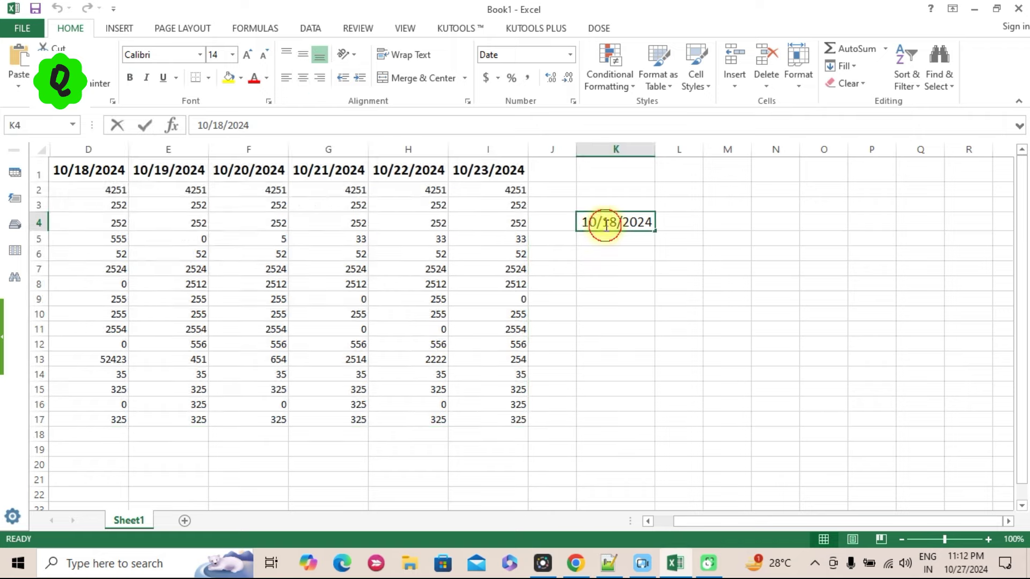
double_click(612, 223)
left_click(612, 222)
type("6")
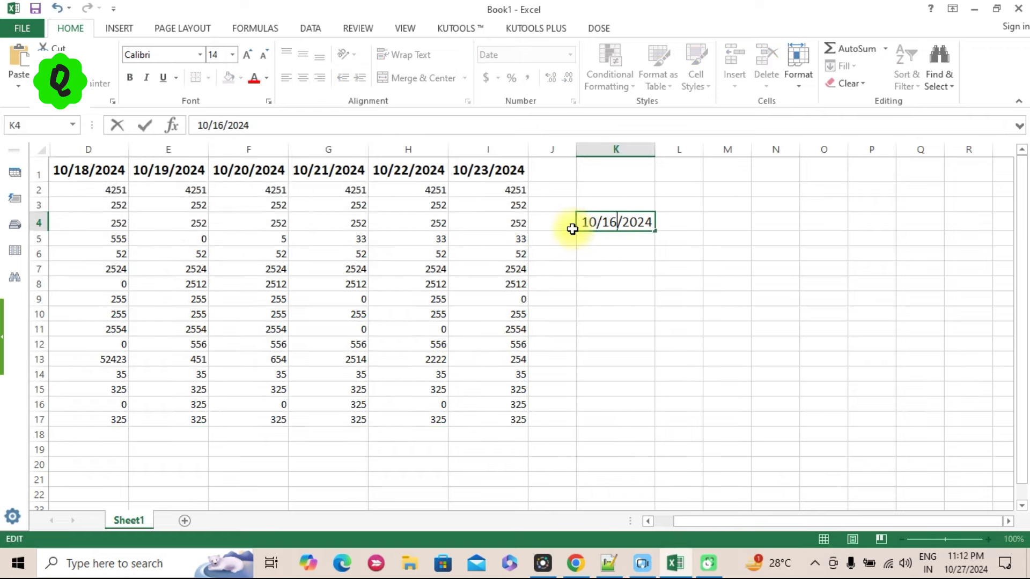
key("Return")
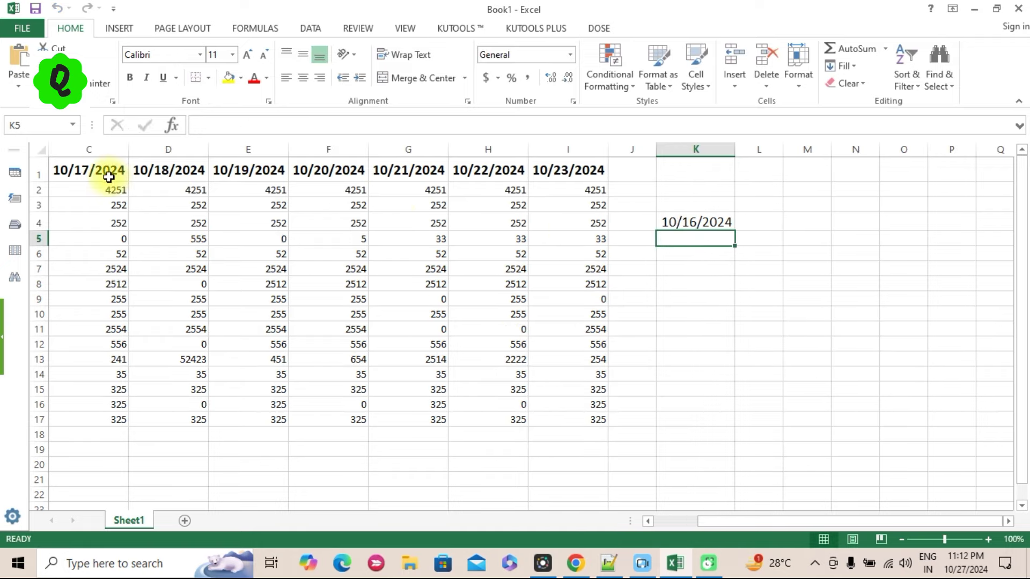
left_click(104, 170)
left_click_drag(138, 175, 563, 416)
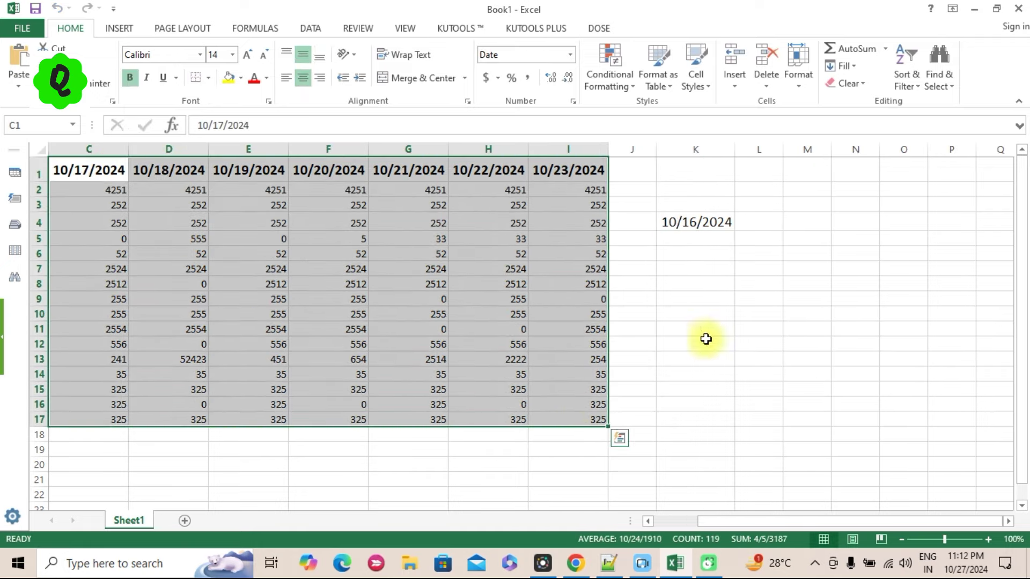
Step: Change the K4 cutoff to 10/21/2024 and check which date columns remain
double_click(693, 222)
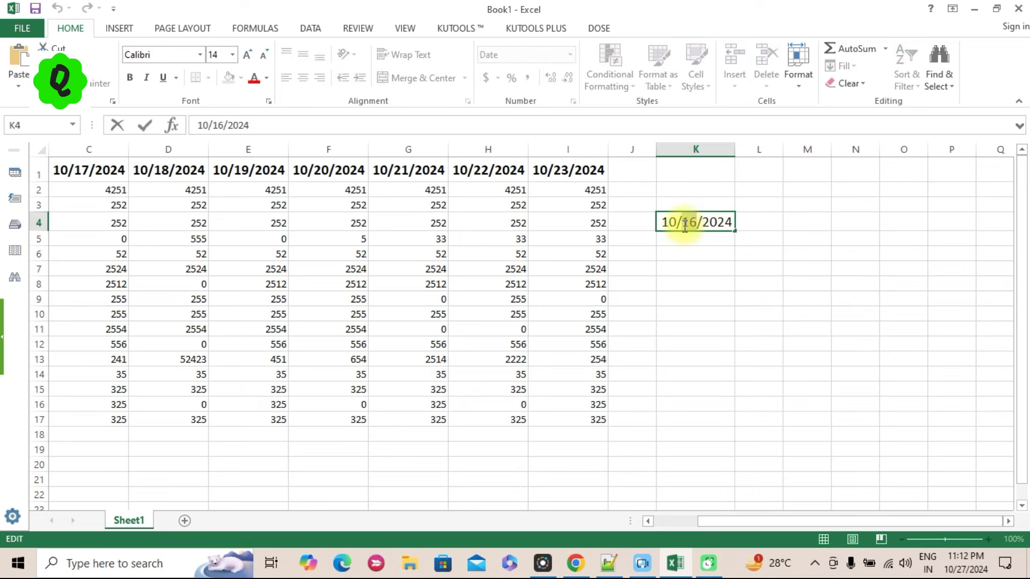
double_click(684, 224)
type("21")
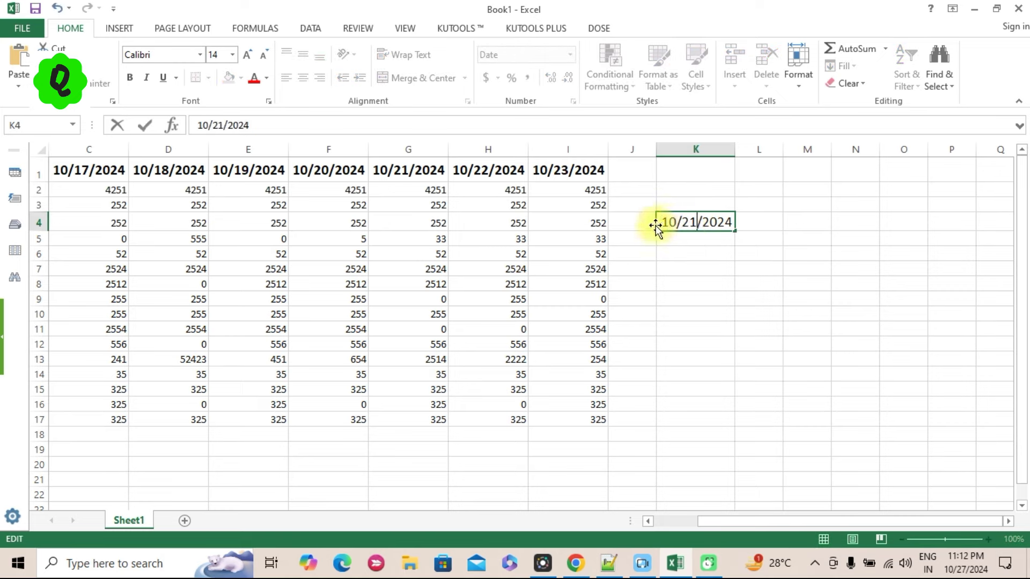
key("Return")
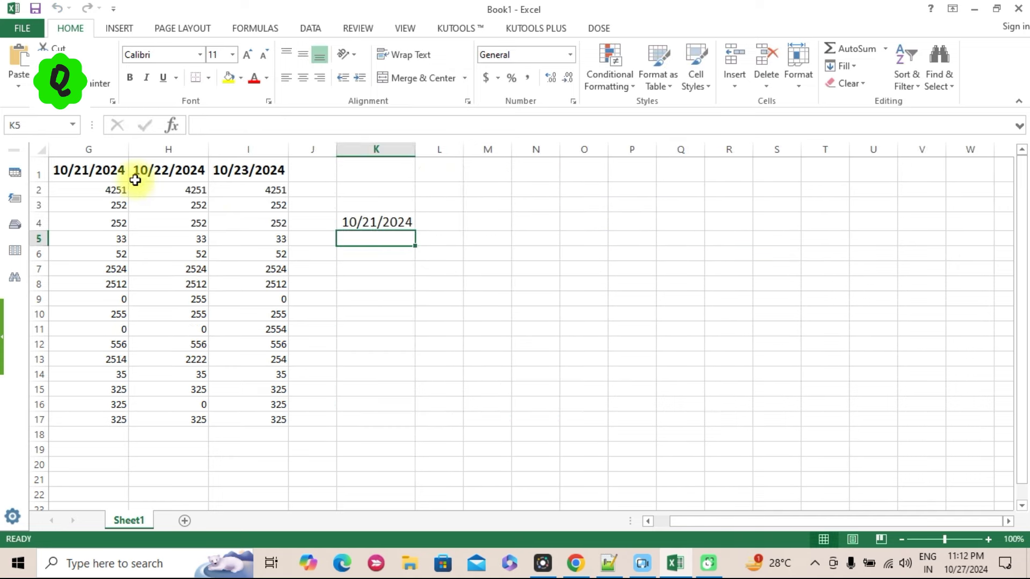
left_click_drag(90, 170, 265, 420)
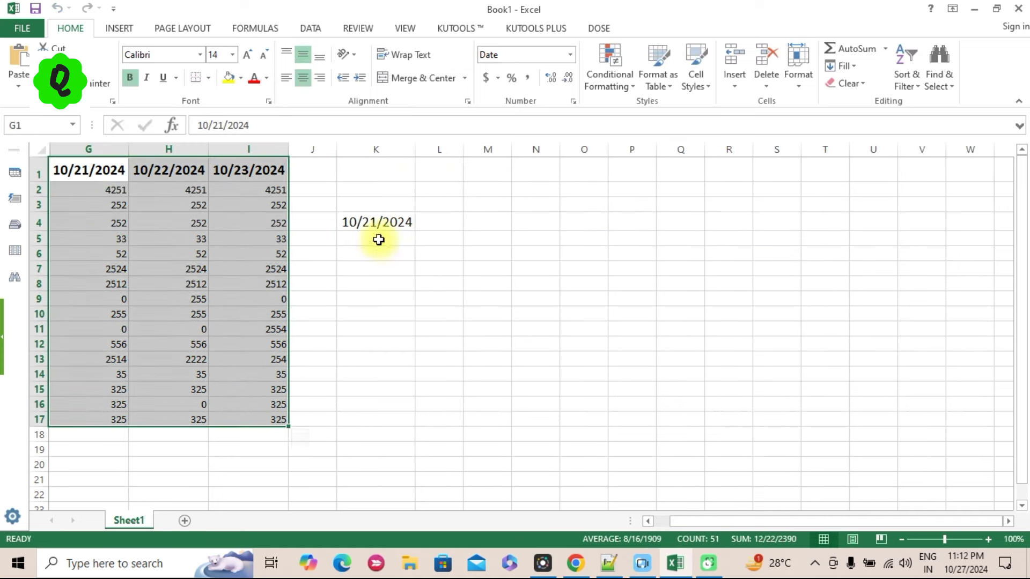
Step: Change the K4 cutoff date to 10/15/2024
left_click(378, 222)
double_click(379, 223)
double_click(366, 221)
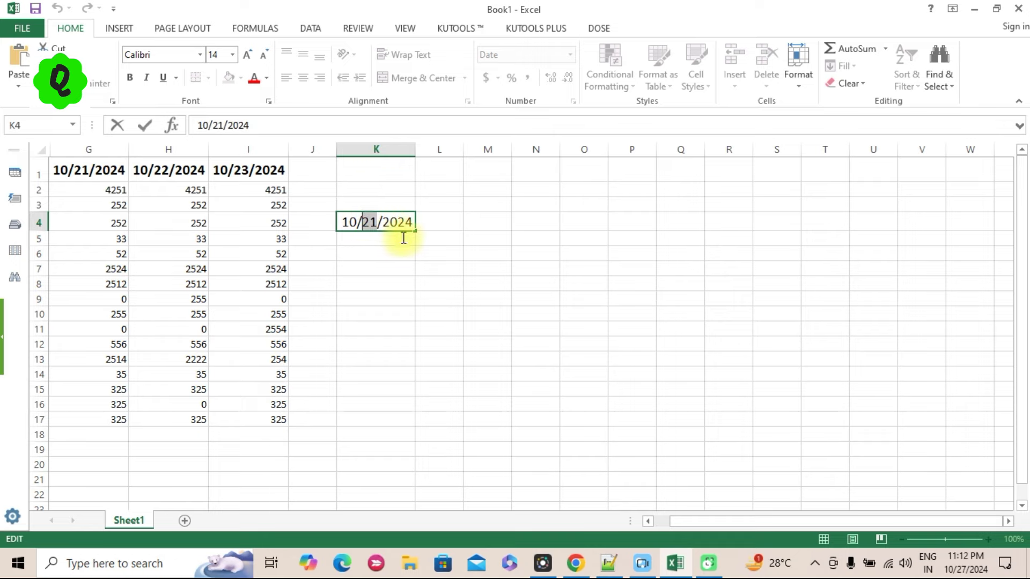
type("1")
key("Return")
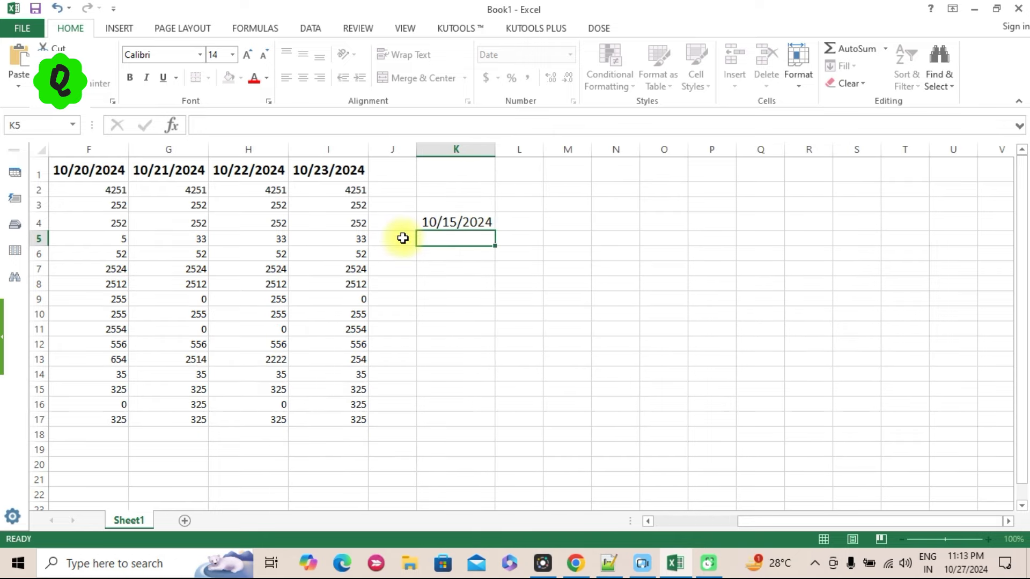